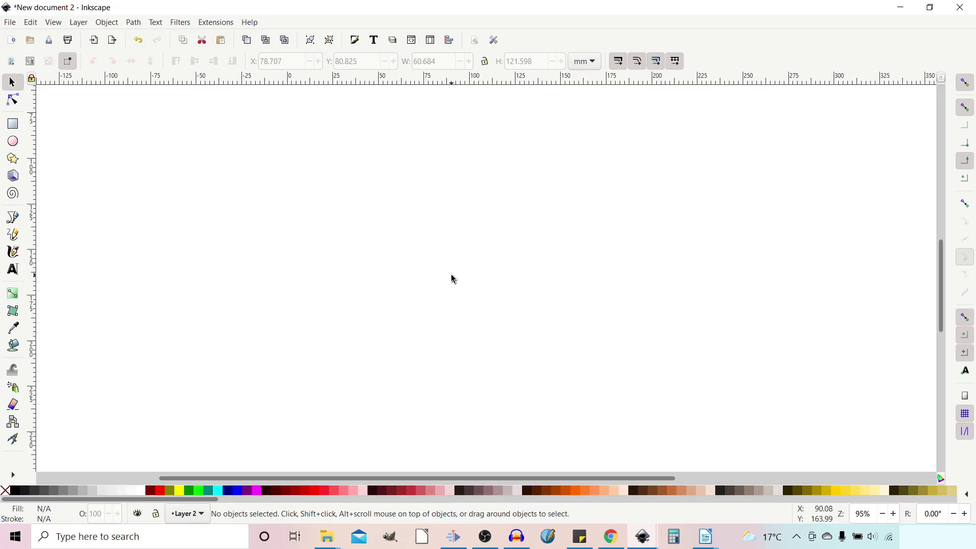
Draw a perfect yellow circle with the Ellipse tool.
click(13, 142)
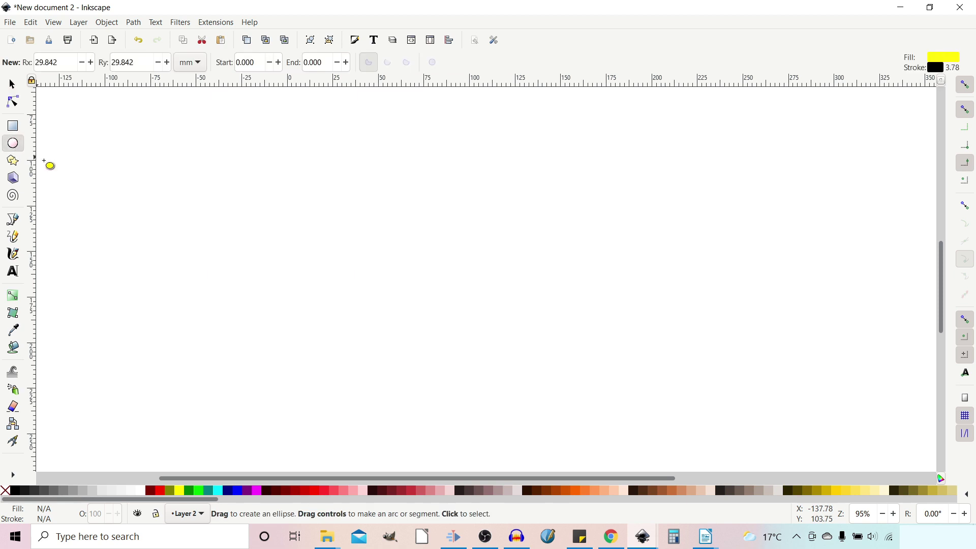
drag(395, 214, 515, 313)
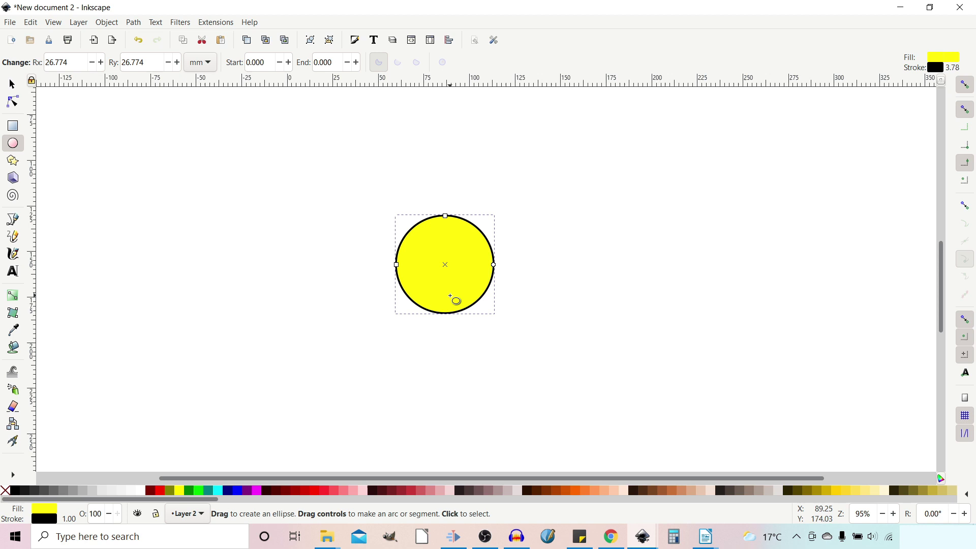
key(ctrl)
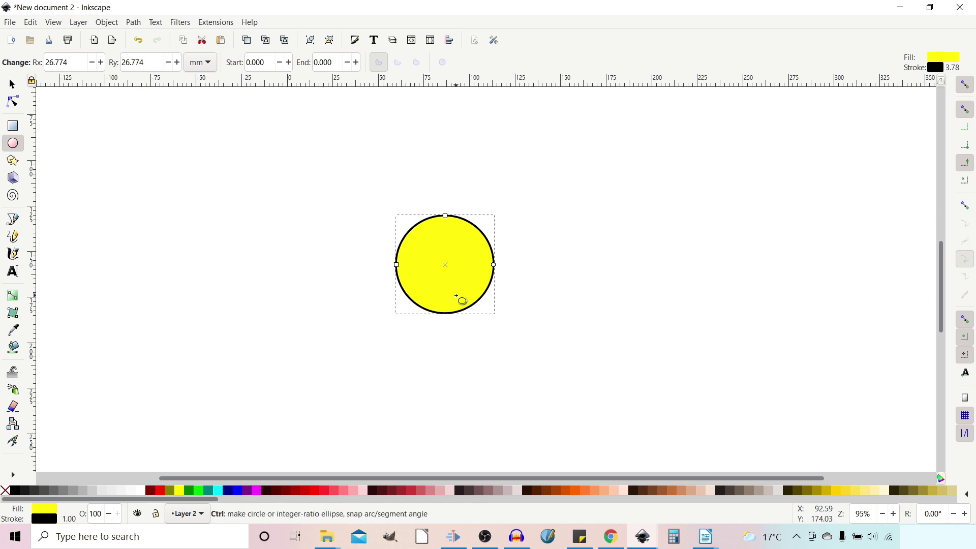
Duplicate the circle and place two overlapping copies side by side above the original.
click(12, 84)
key(ctrl+d)
drag(459, 283, 456, 173)
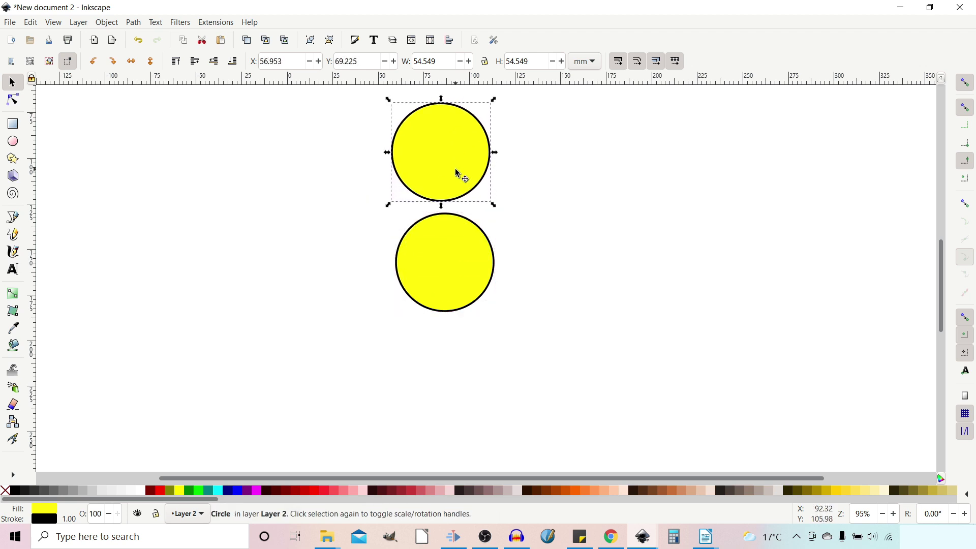
key(ctrl)
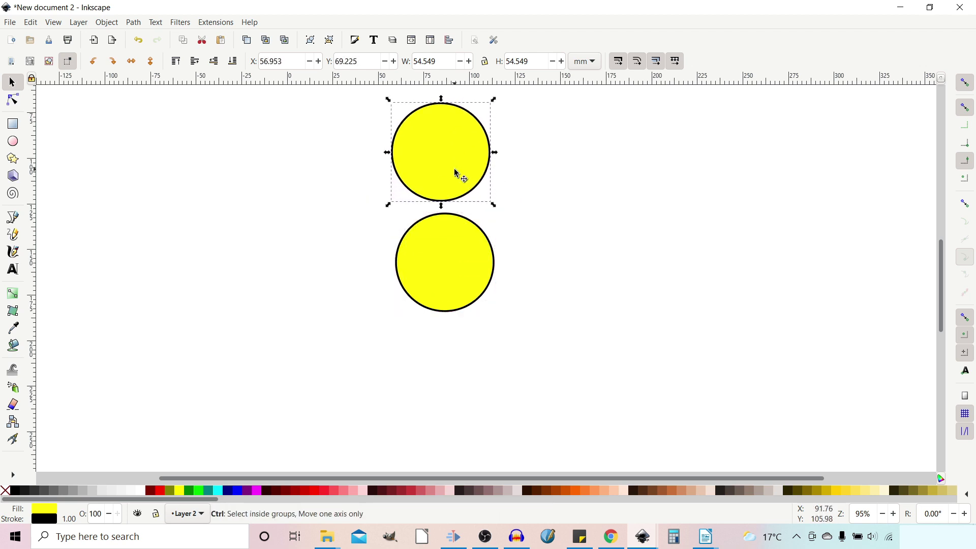
drag(456, 173, 571, 179)
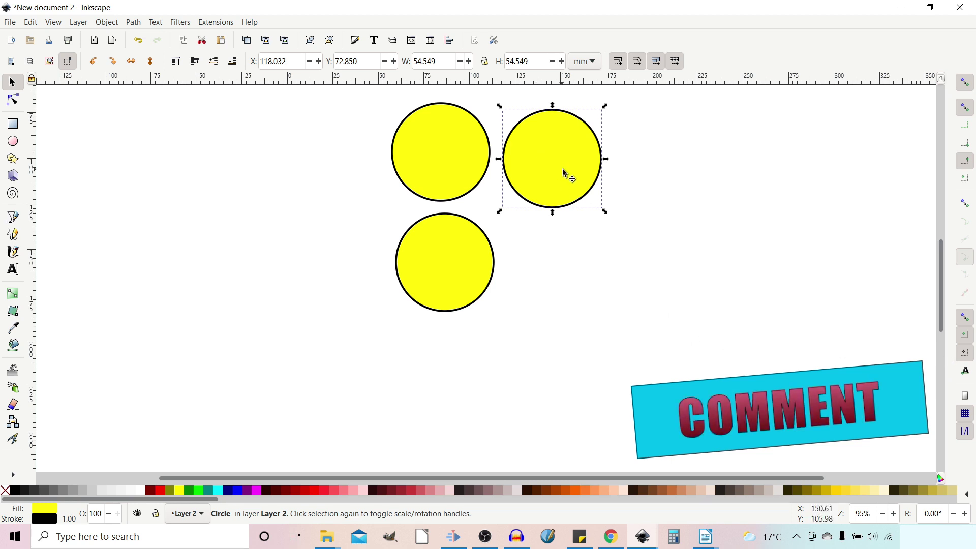
drag(584, 160, 517, 154)
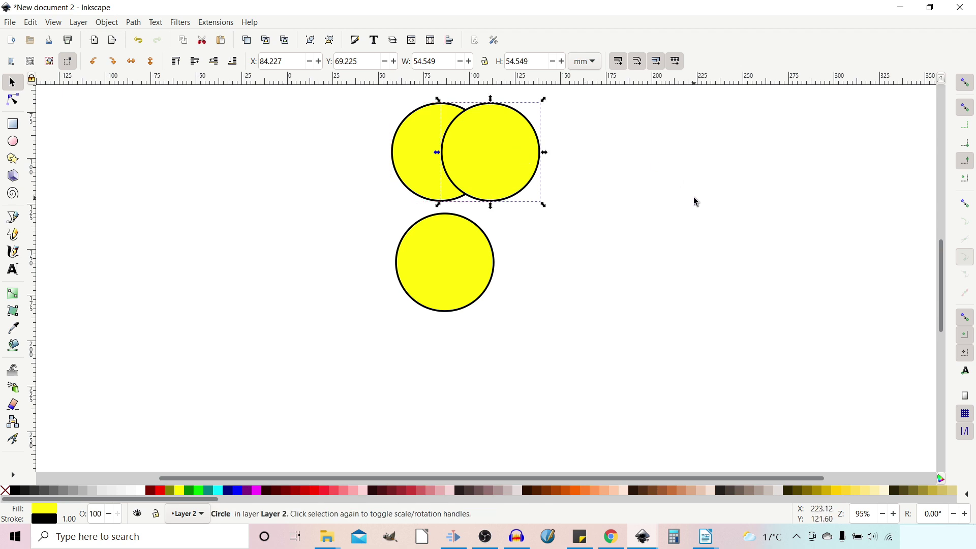
Intersect the two overlapping circles into a lens-shaped petal.
shift+click(412, 152)
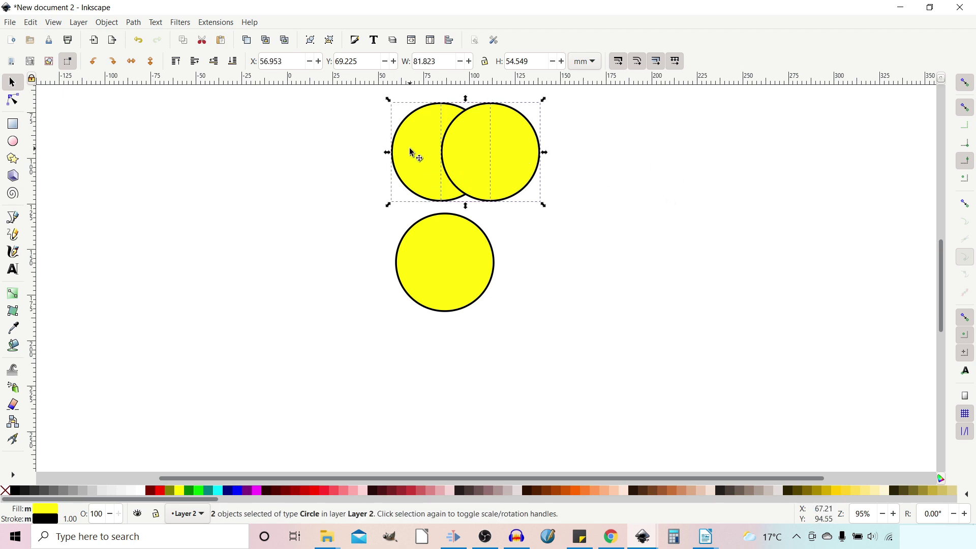
click(135, 26)
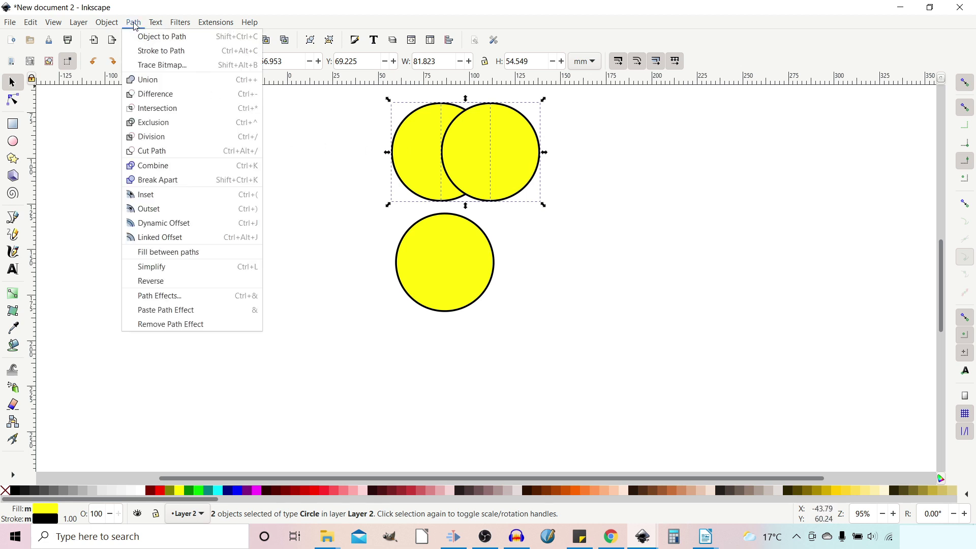
click(157, 108)
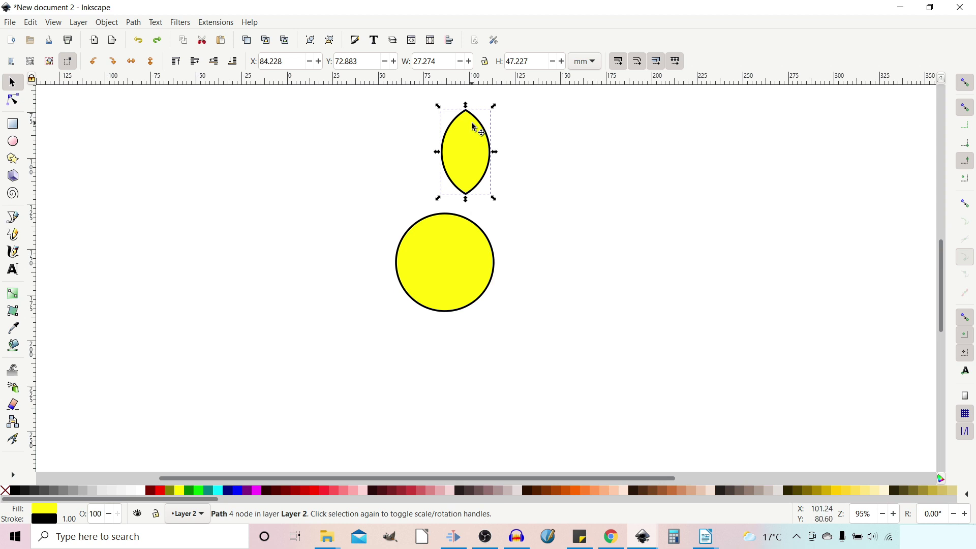
Give the petal a linear gradient running from its top tip toward its centre.
click(355, 42)
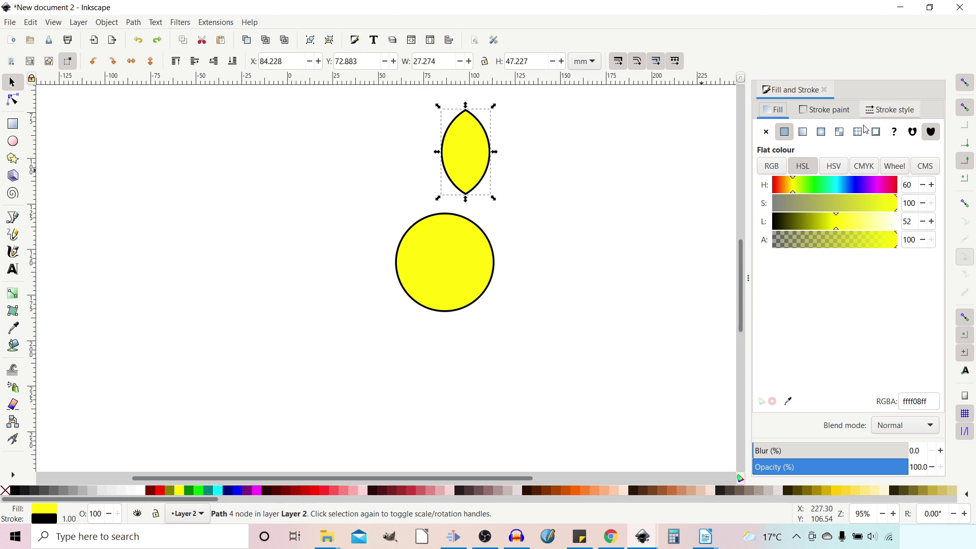
click(803, 133)
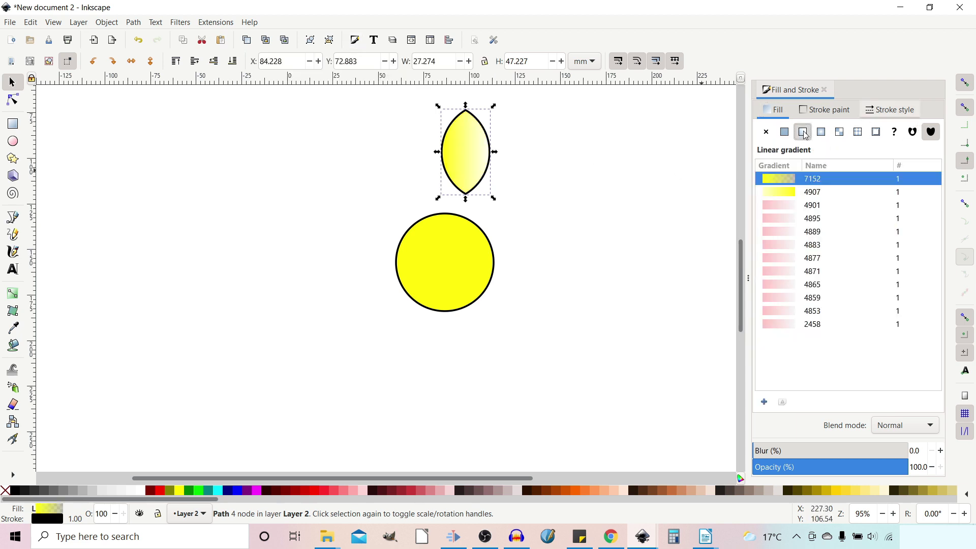
click(13, 298)
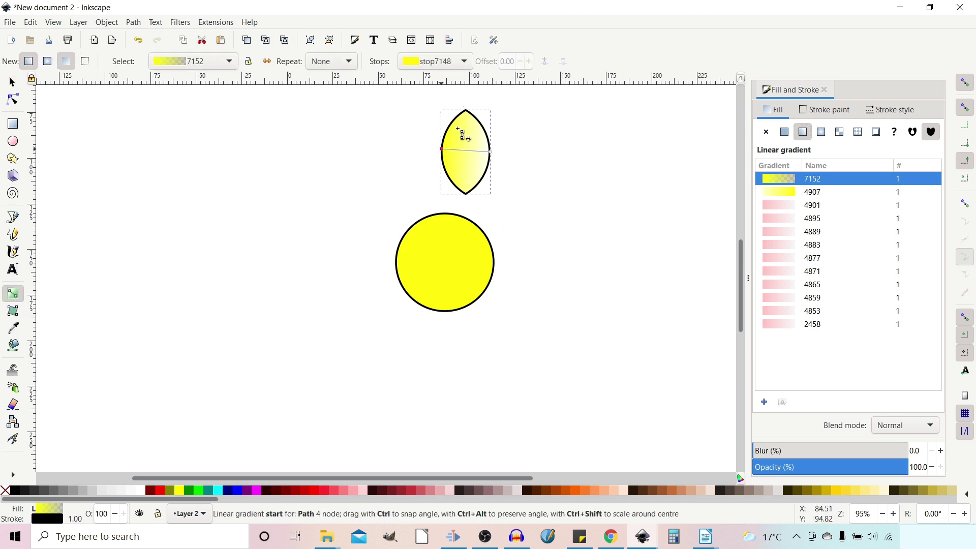
drag(460, 131, 468, 115)
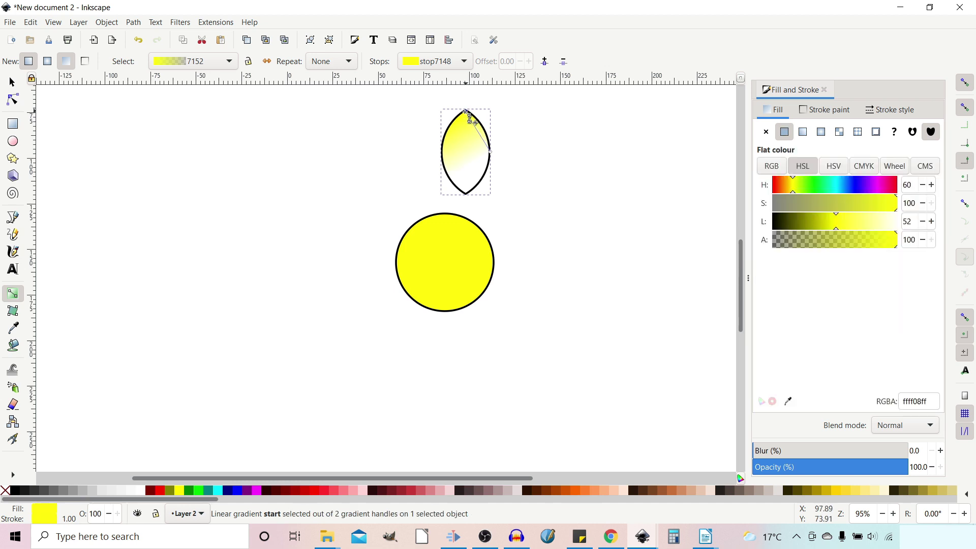
drag(490, 152, 466, 157)
Make the end stop opaque white and the top-tip stop pale pink (ffd6d6ff).
click(466, 158)
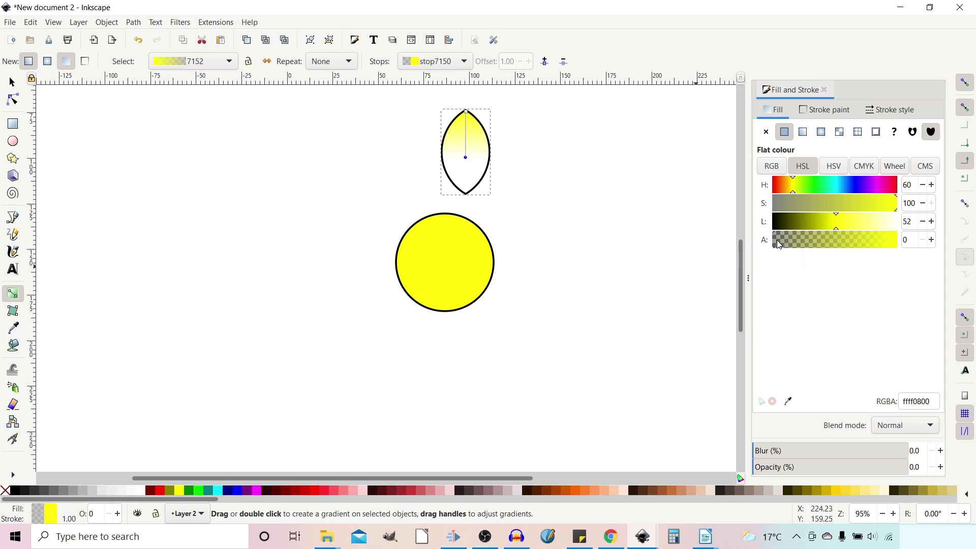
drag(779, 244, 909, 237)
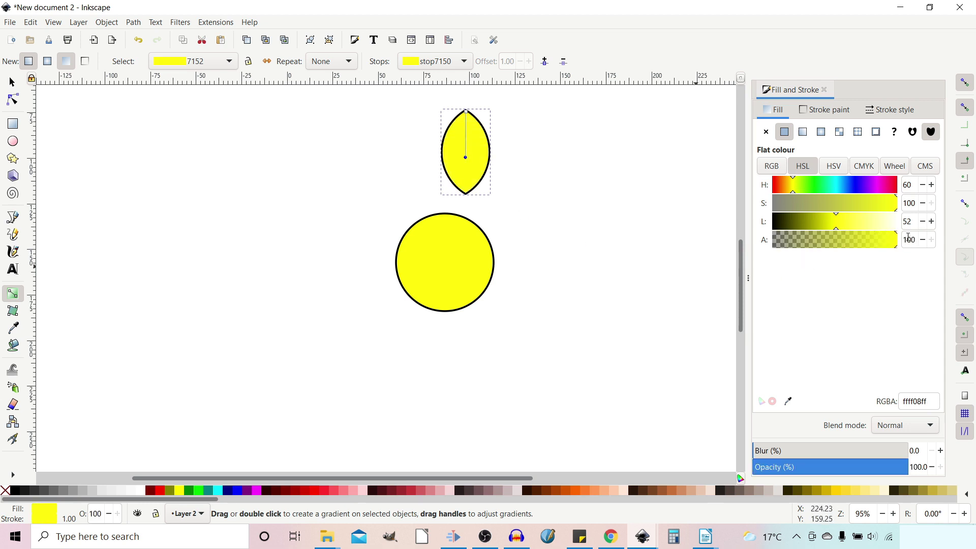
drag(835, 224, 916, 221)
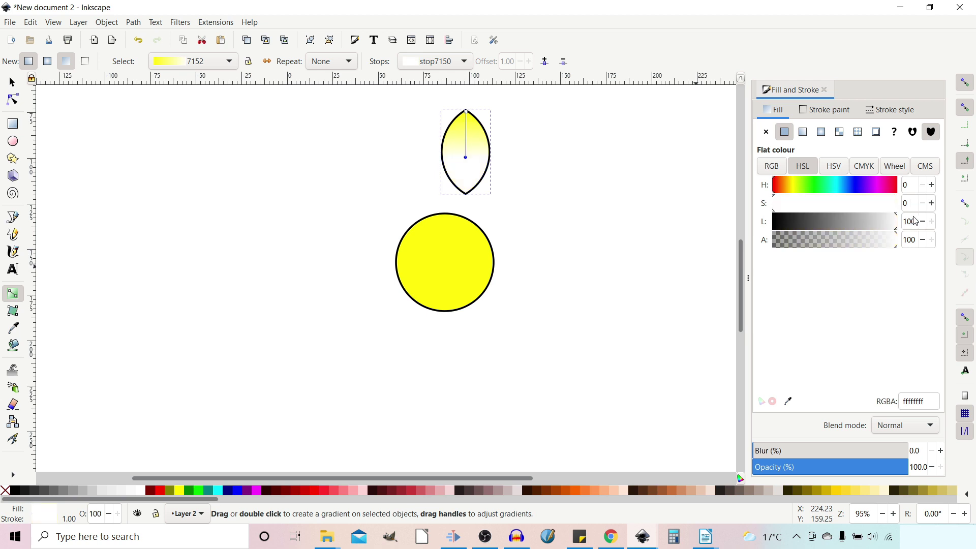
click(466, 111)
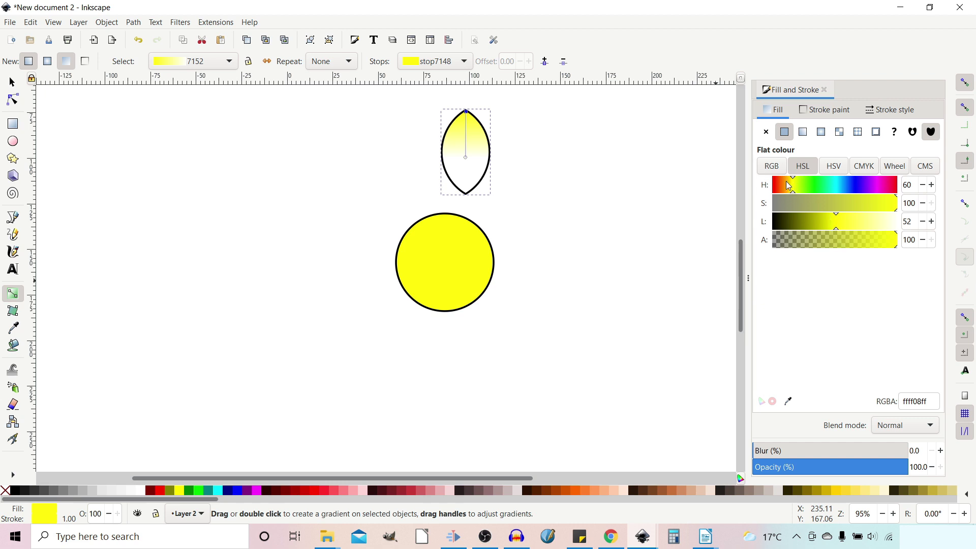
drag(793, 185, 759, 191)
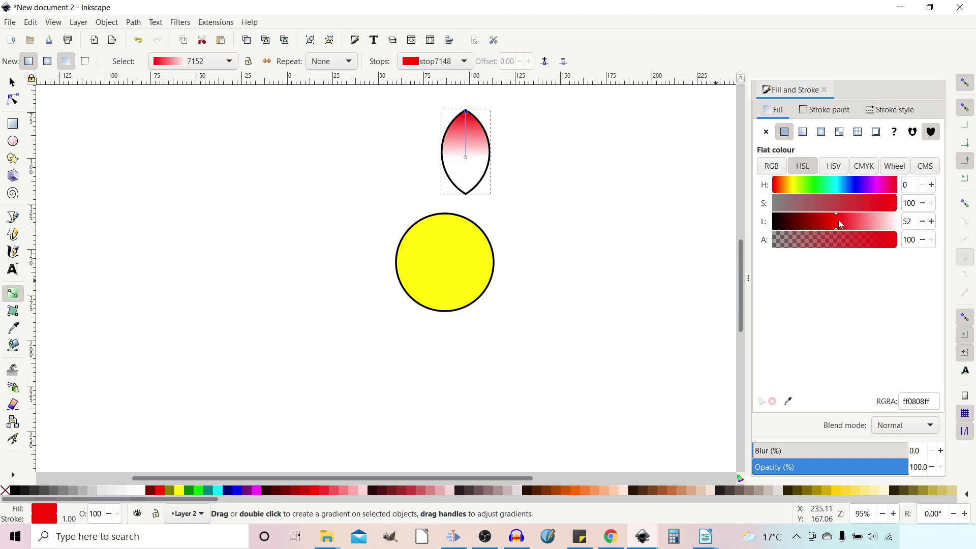
drag(847, 221, 888, 222)
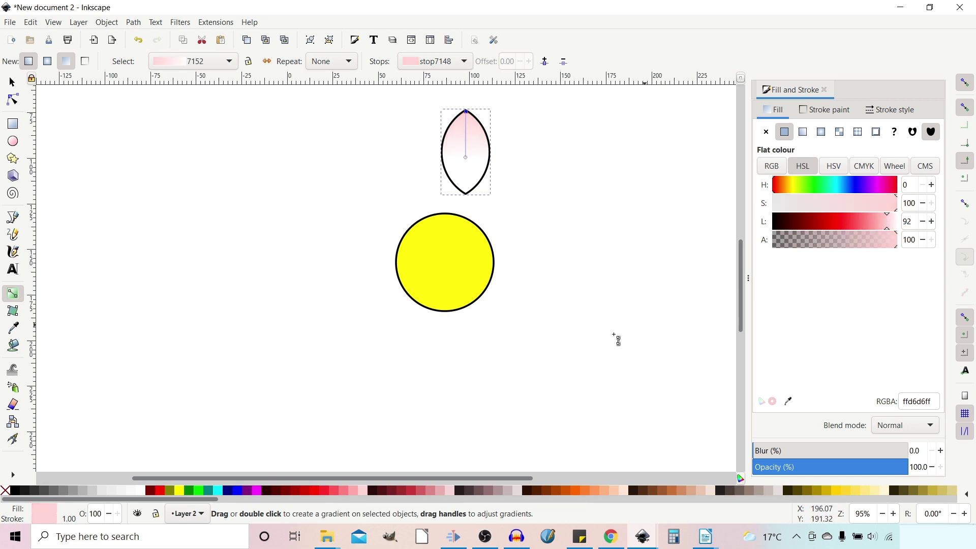
Give the circle a radial gradient with a pale yellow (ffffaeff) centre and a solid yellow (ffff08ff) edge.
key(Escape)
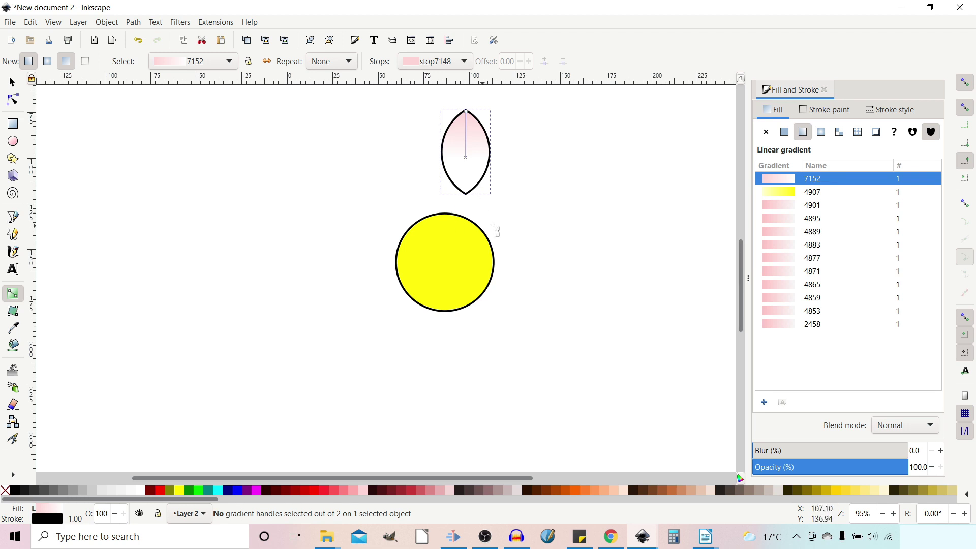
click(415, 250)
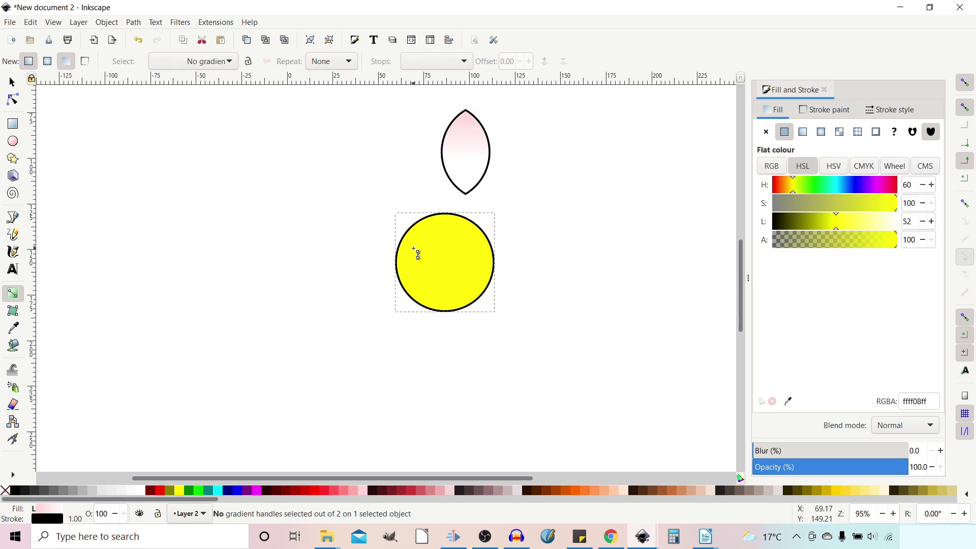
click(821, 133)
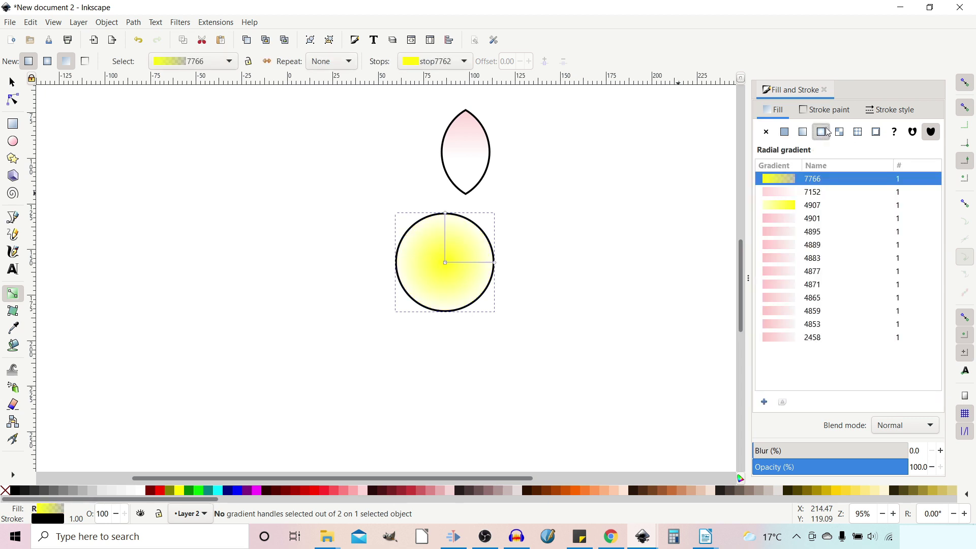
click(446, 214)
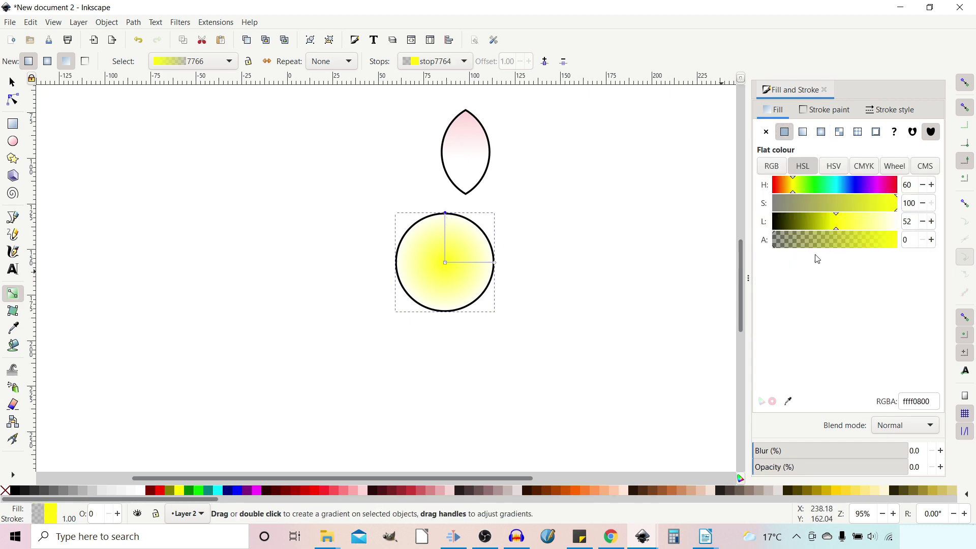
drag(809, 239, 907, 243)
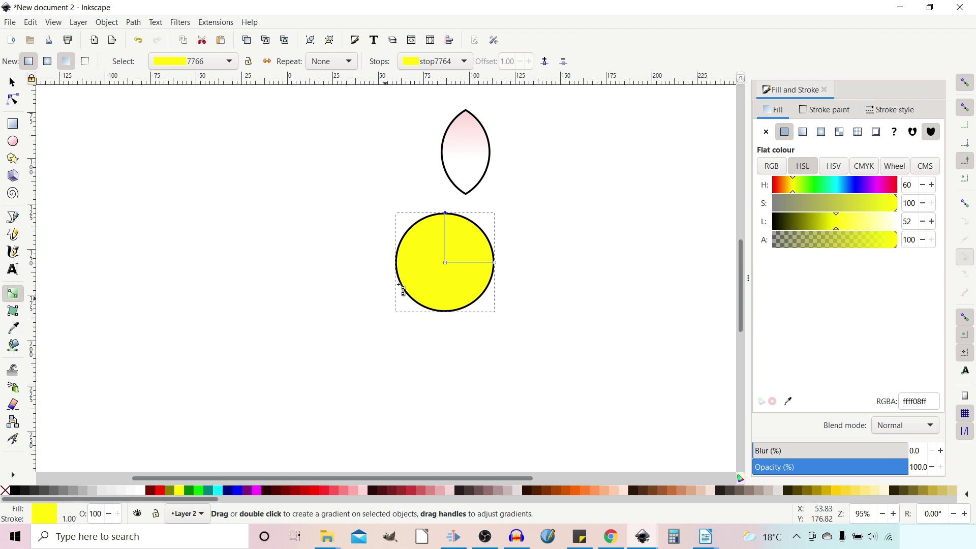
click(447, 265)
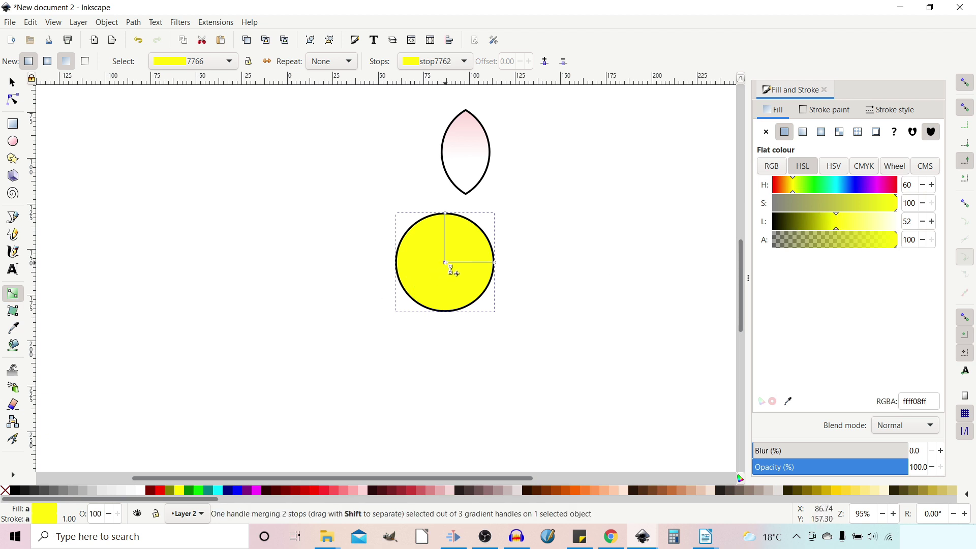
drag(836, 224, 880, 217)
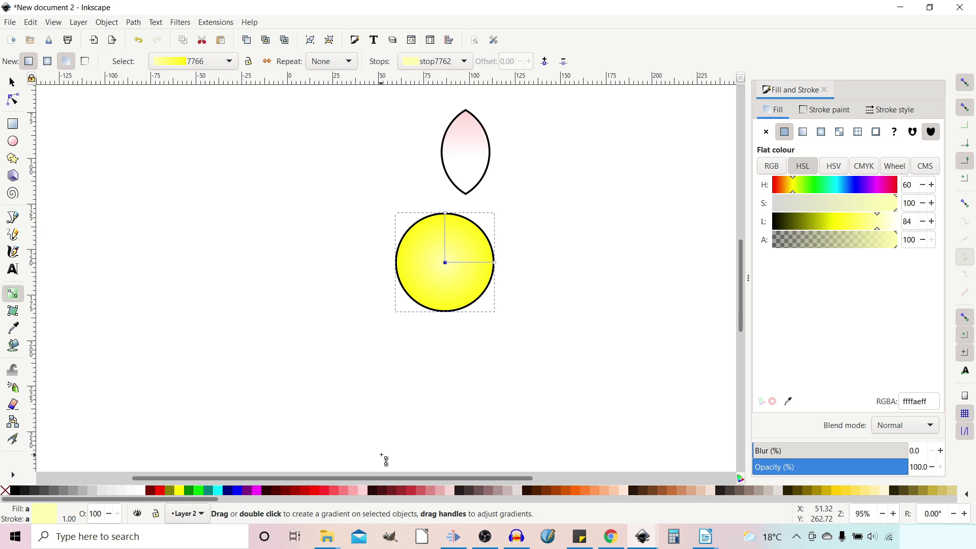
Rest the petal's tip on the circle's top and move its rotation centre to the circle's centre.
click(12, 82)
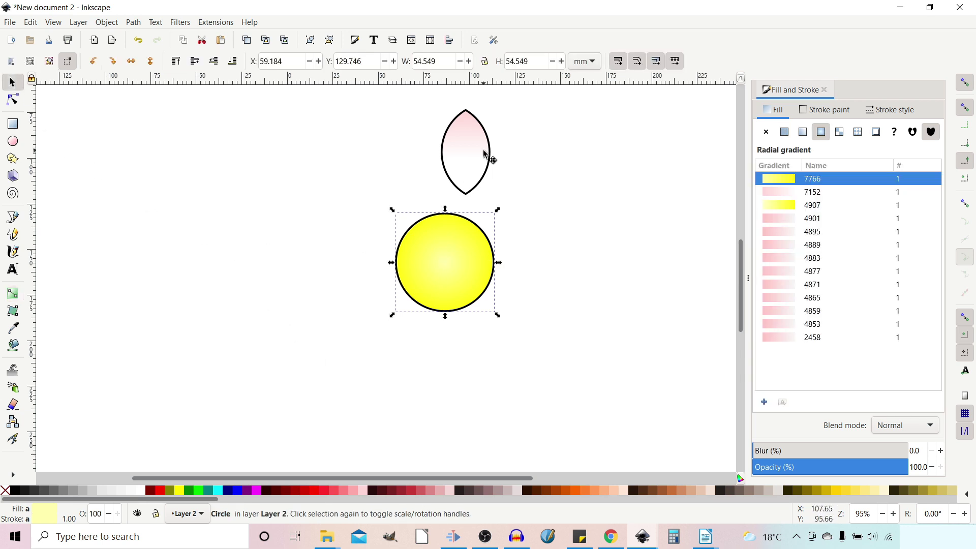
drag(486, 153, 461, 162)
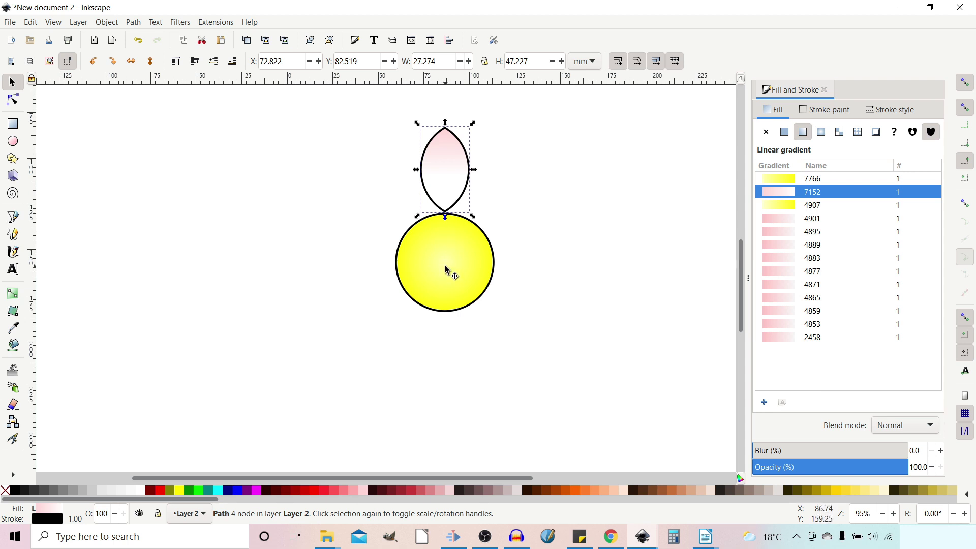
click(451, 185)
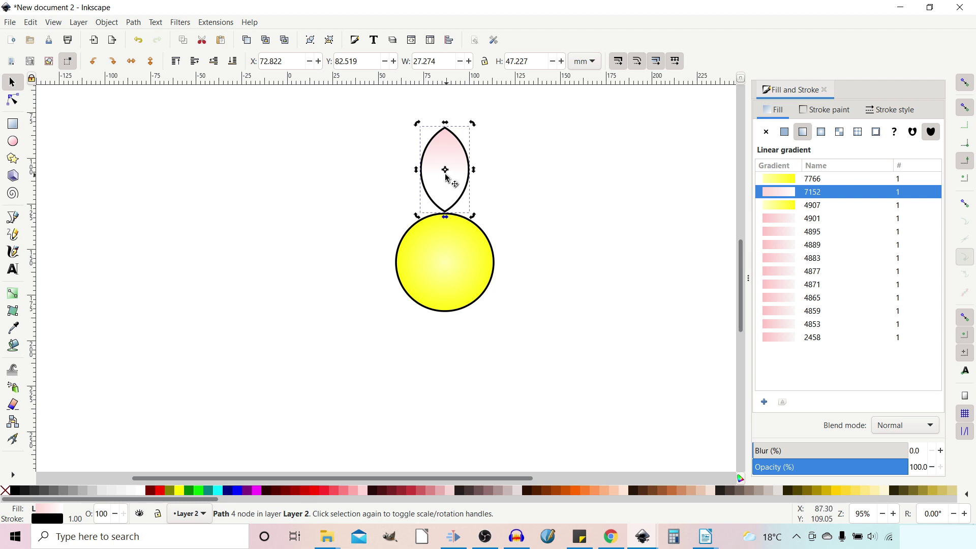
drag(445, 172, 445, 263)
Test-rotate the petal around the circle, then undo and cancel so it stays upright.
drag(473, 124, 453, 160)
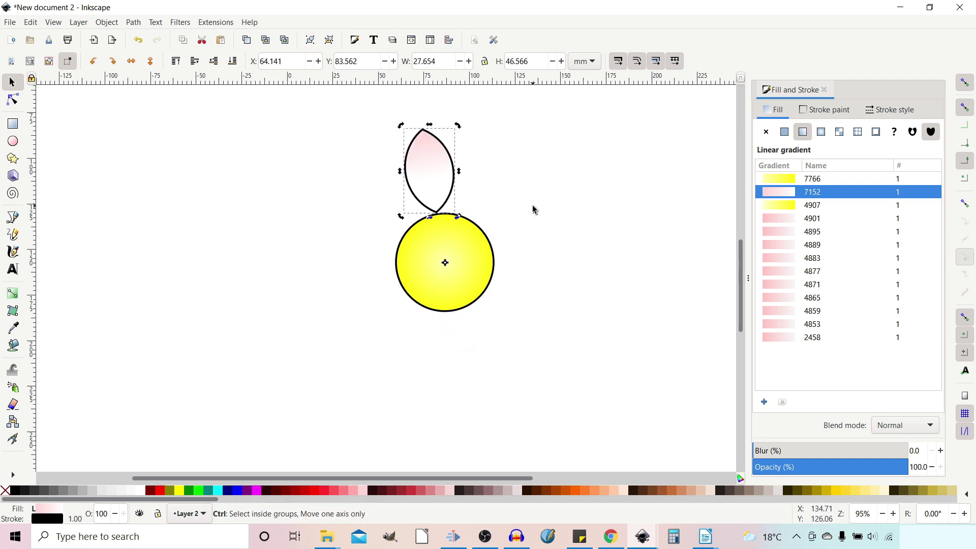
key(ctrl+z)
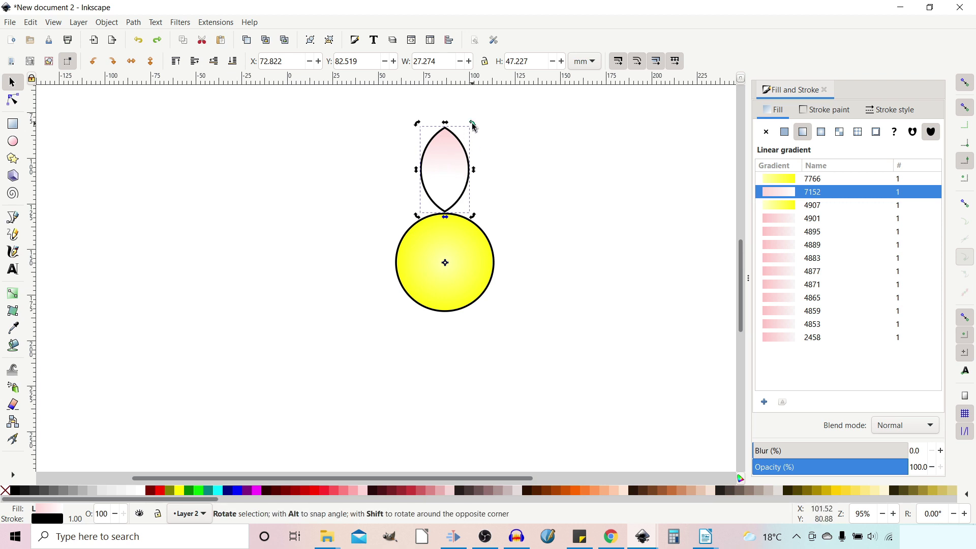
drag(471, 123, 608, 282)
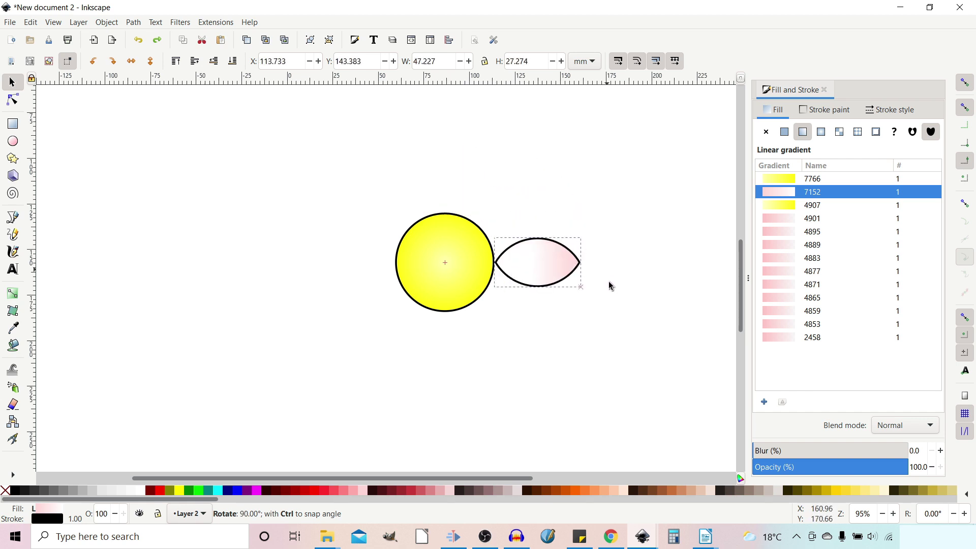
key(Escape)
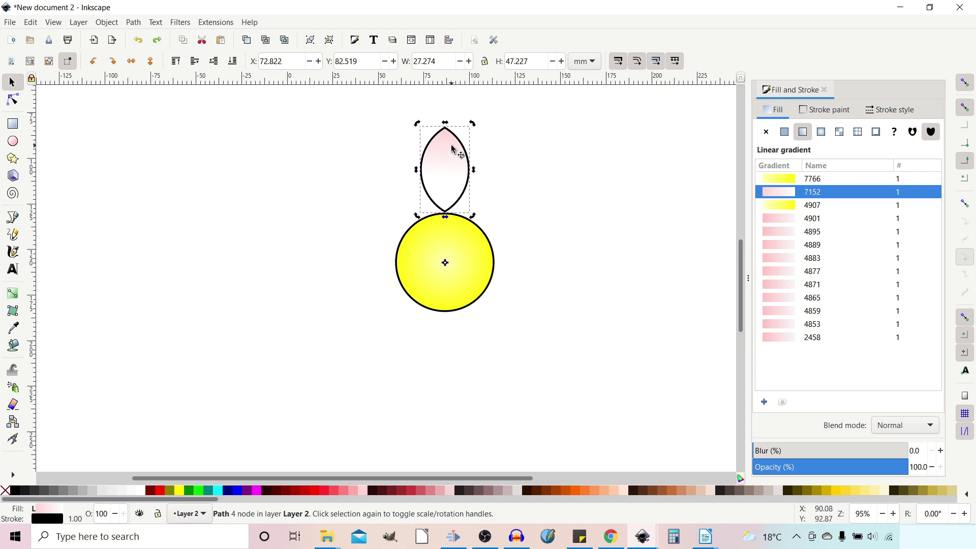
Set the rotation snap step to 36 degrees in Preferences under Behaviour > Steps.
click(494, 40)
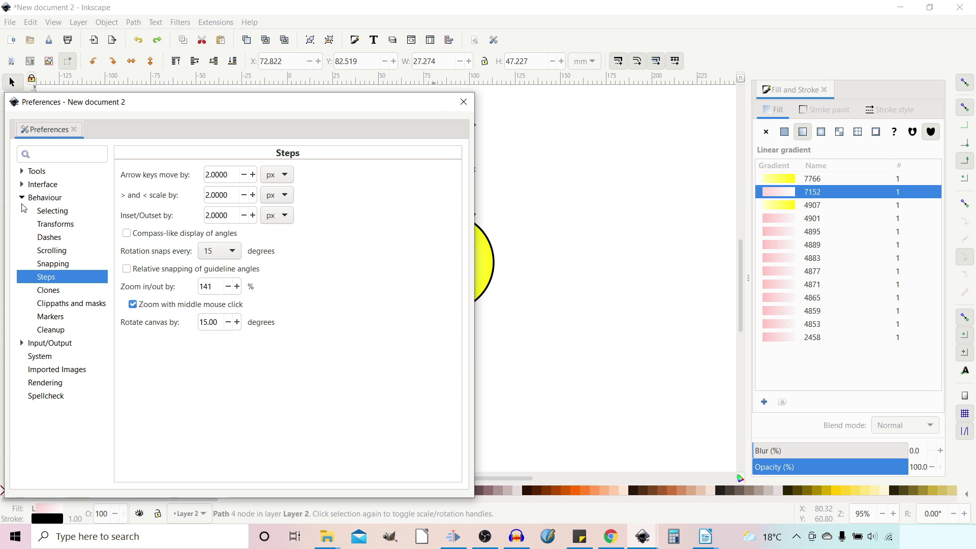
click(30, 202)
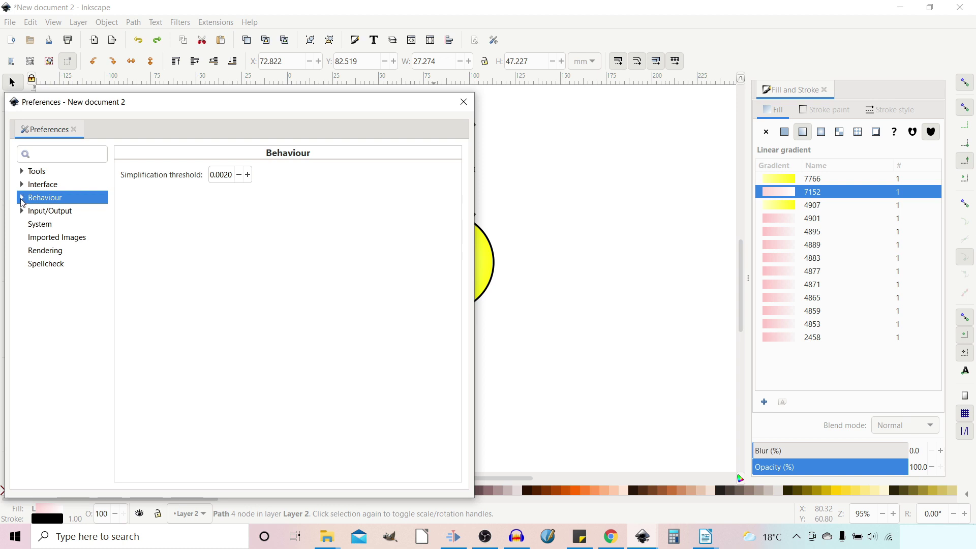
click(22, 201)
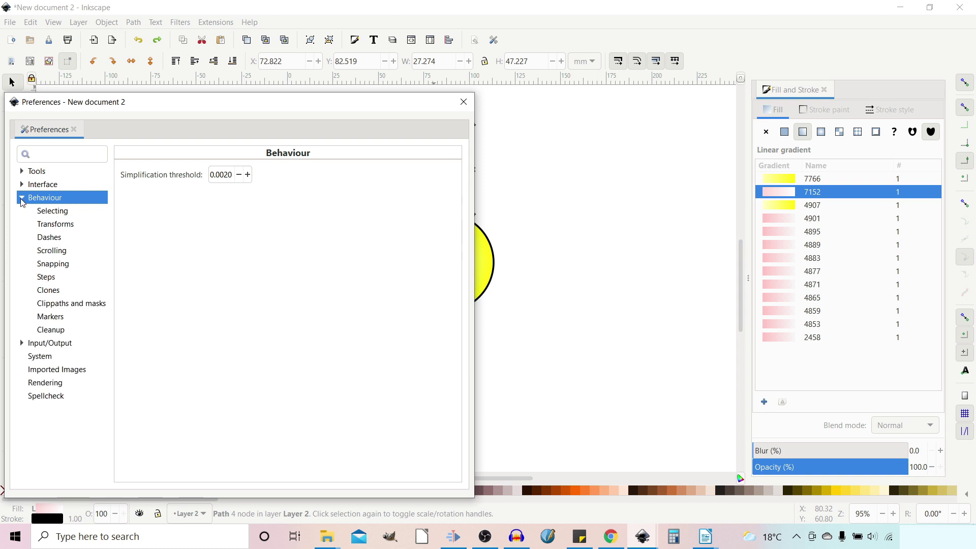
click(47, 279)
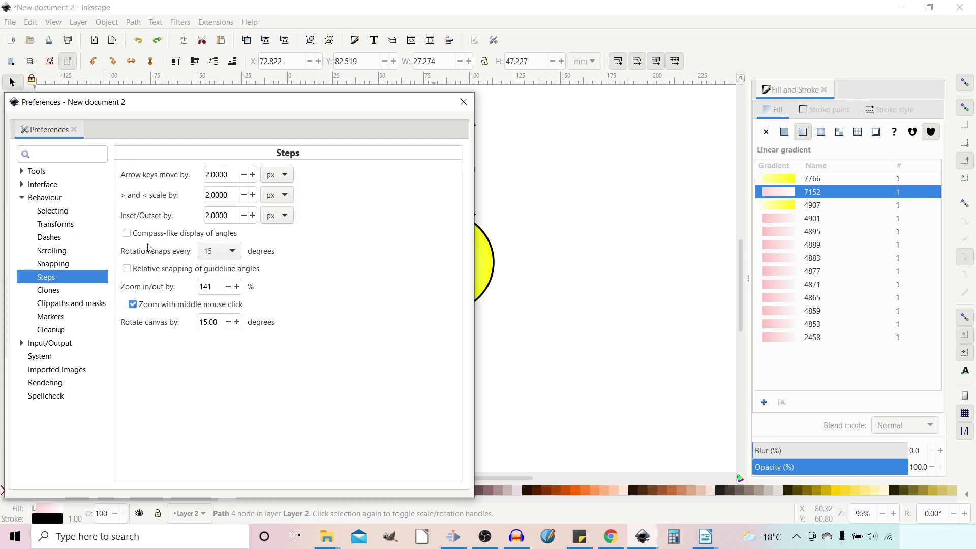
click(234, 254)
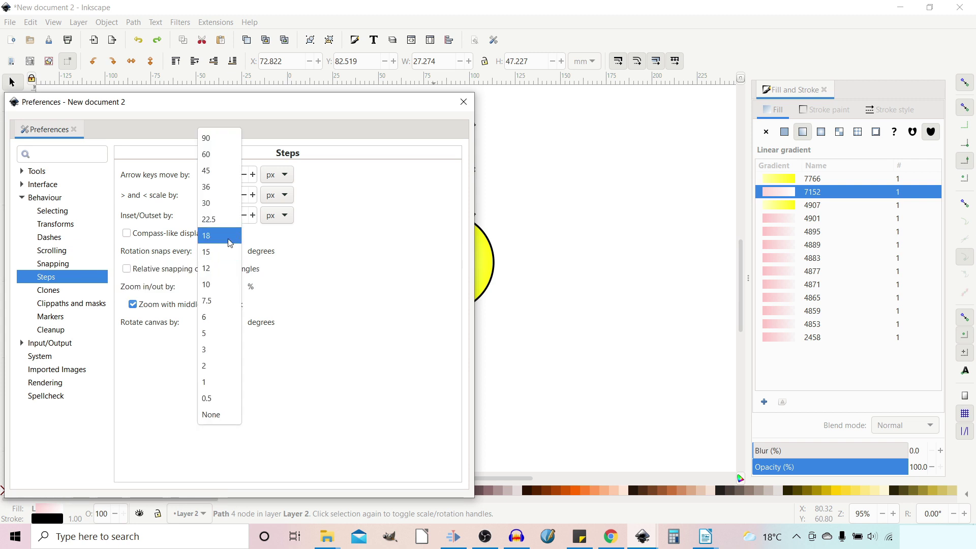
click(212, 190)
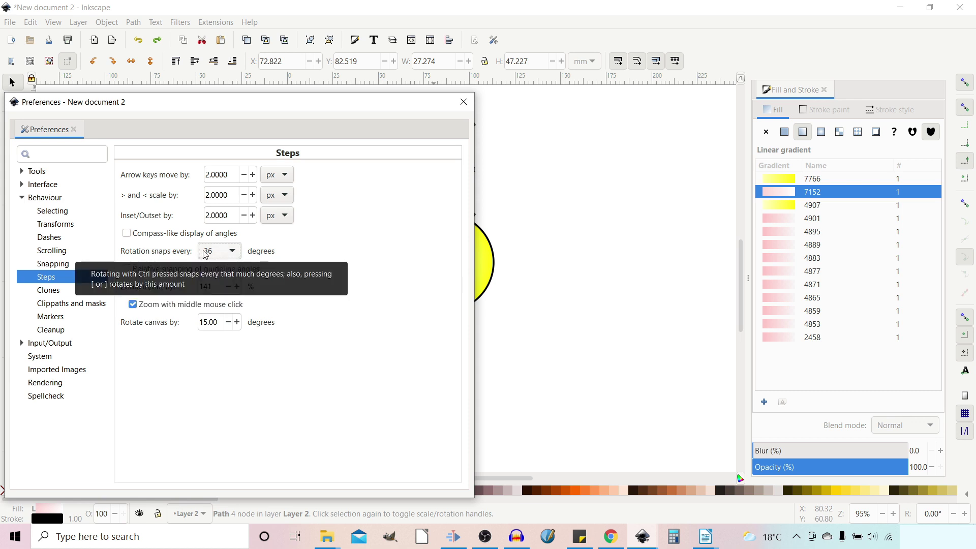
click(464, 101)
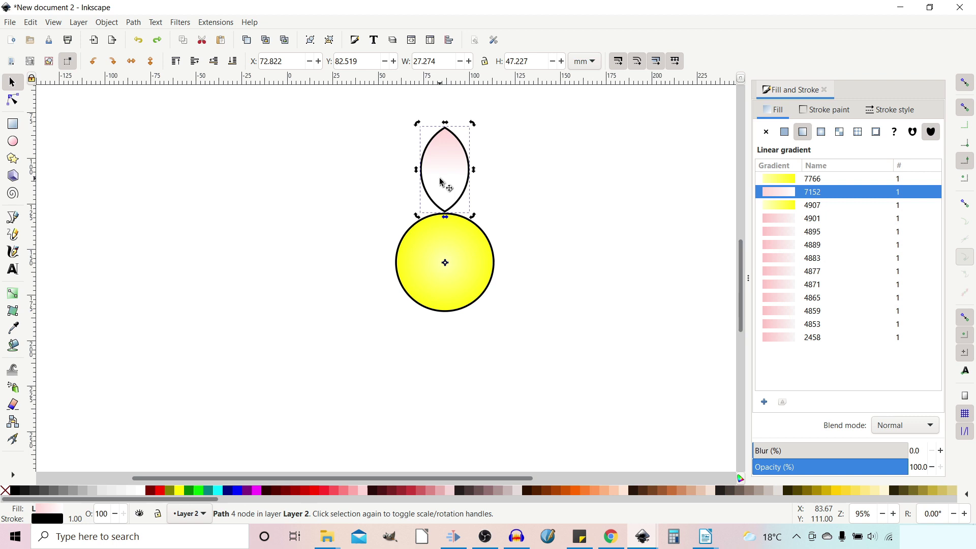
Duplicate the petal repeatedly, turning each copy 36° around the circle's centre to form a ring.
key(ctrl)
key(ctrl+d)
key(ctrl)
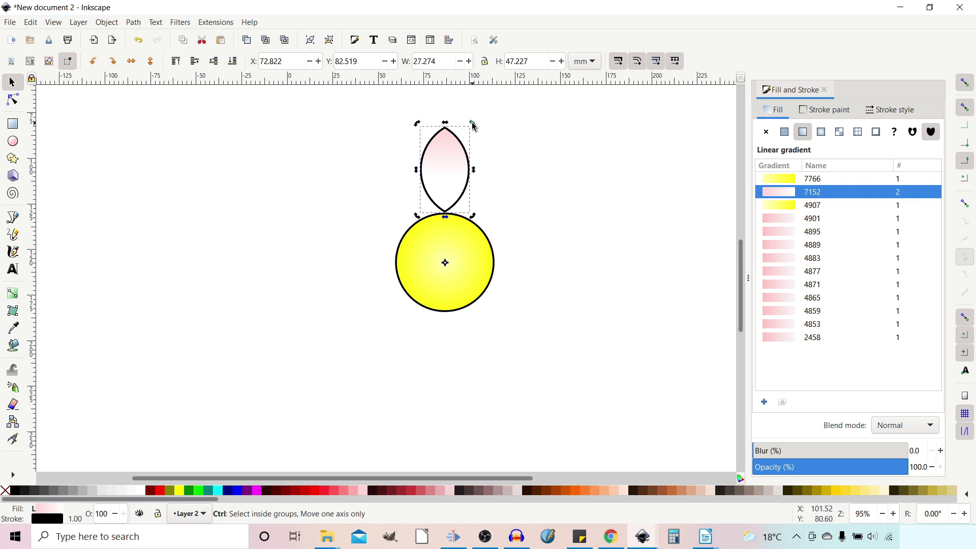
drag(474, 126, 541, 158)
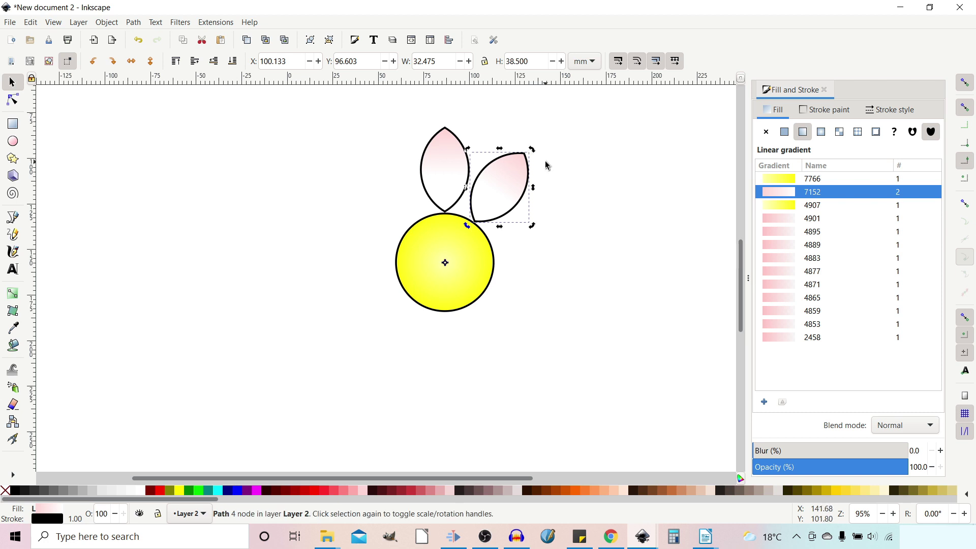
key(ctrl)
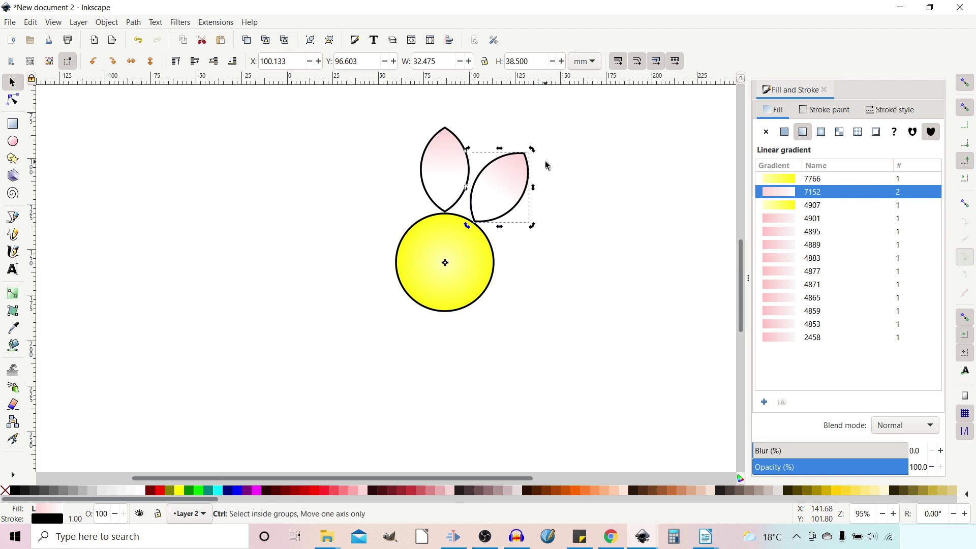
key(ctrl+d)
drag(542, 161, 583, 280)
key(ctrl+d)
key(ctrl+d)
drag(577, 321, 528, 375)
key(ctrl+d)
drag(529, 374, 358, 152)
key(ctrl+d)
key(ctrl+d)
key(ctrl+d)
key(ctrl+d)
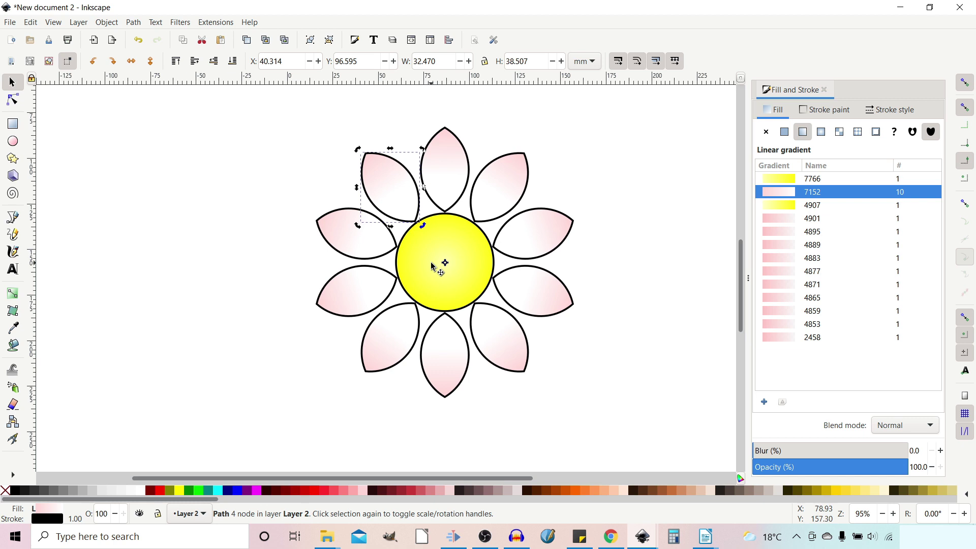
Scale the yellow centre circle down slightly to 50.644 mm across.
click(441, 234)
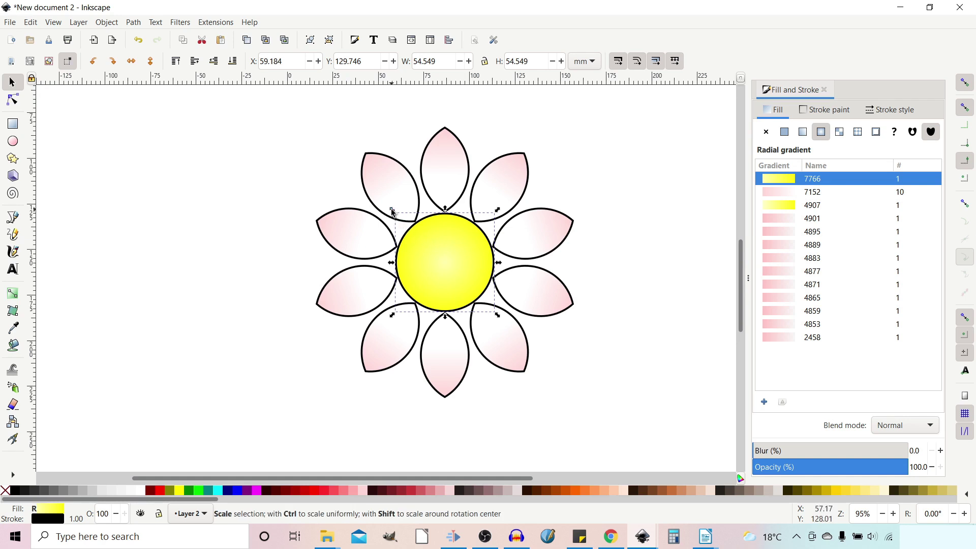
drag(393, 212, 398, 215)
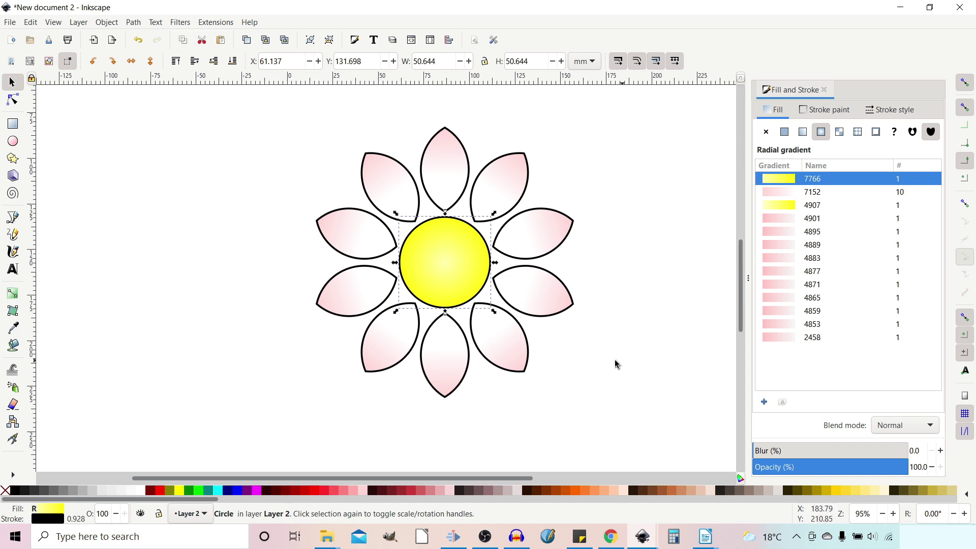
Draw an 863.470 × 475.243 mm rectangle around the daisy and fill it pale cyan (c5ffffff).
ctrl+scroll(515, 396, down, 2)
ctrl+scroll(514, 396, down, 2)
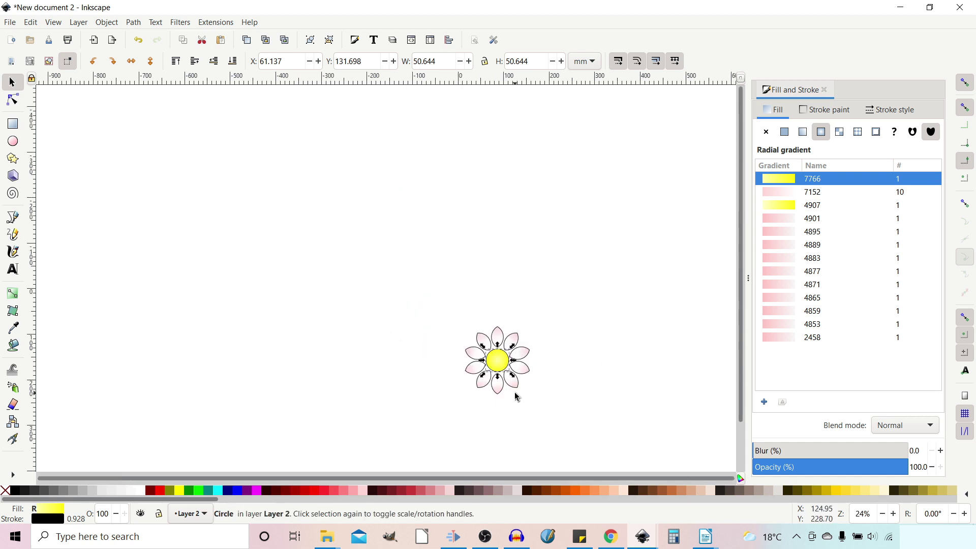
click(13, 124)
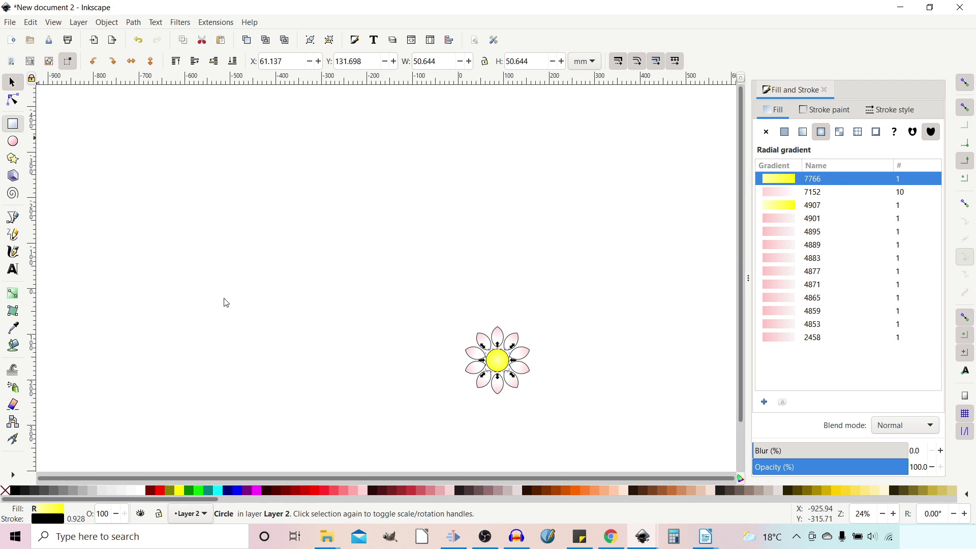
drag(290, 249, 683, 465)
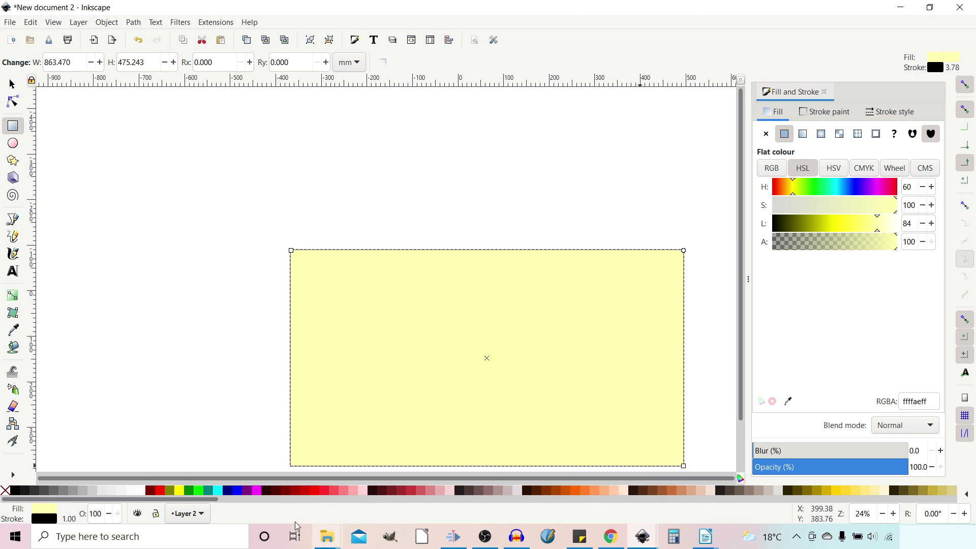
click(219, 492)
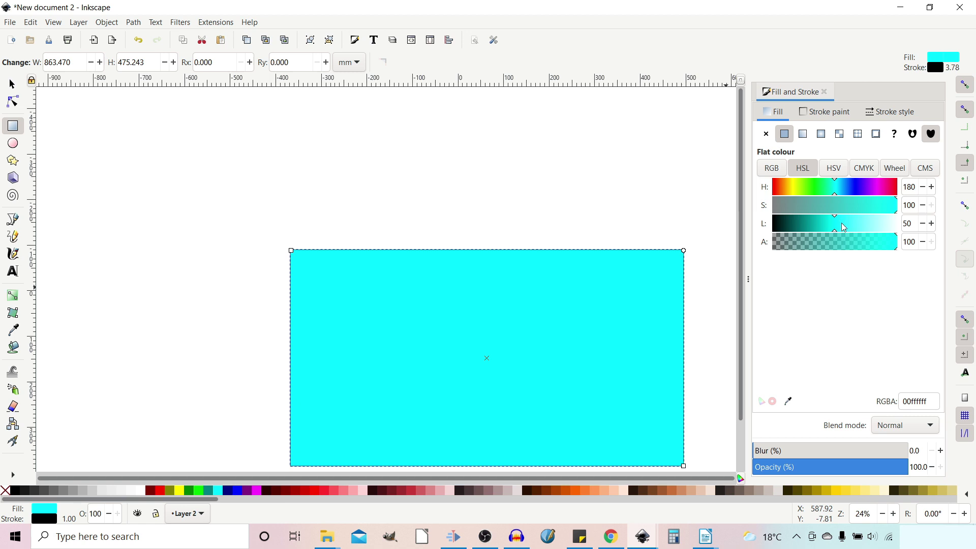
drag(841, 224, 884, 227)
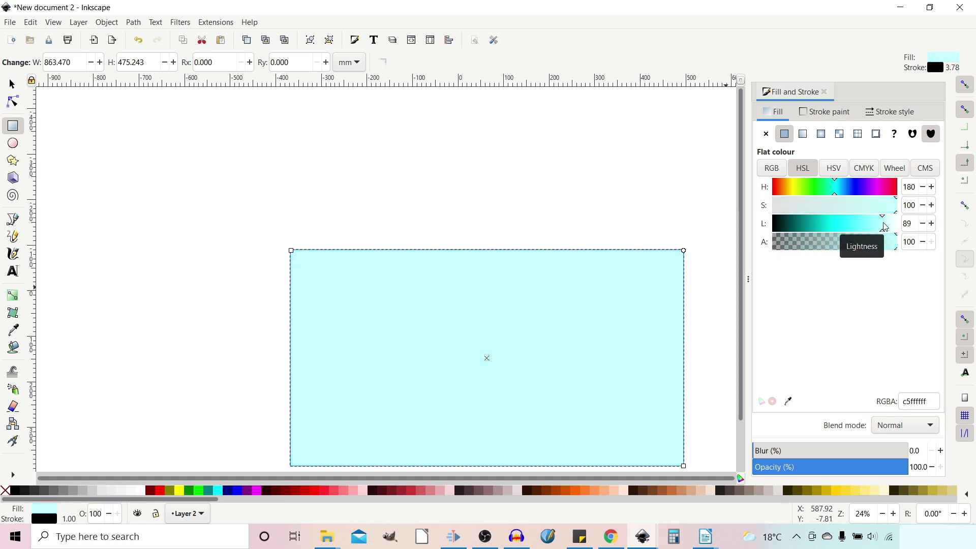
Lower the pale cyan rectangle to the bottom so the daisy appears in front of it.
click(11, 85)
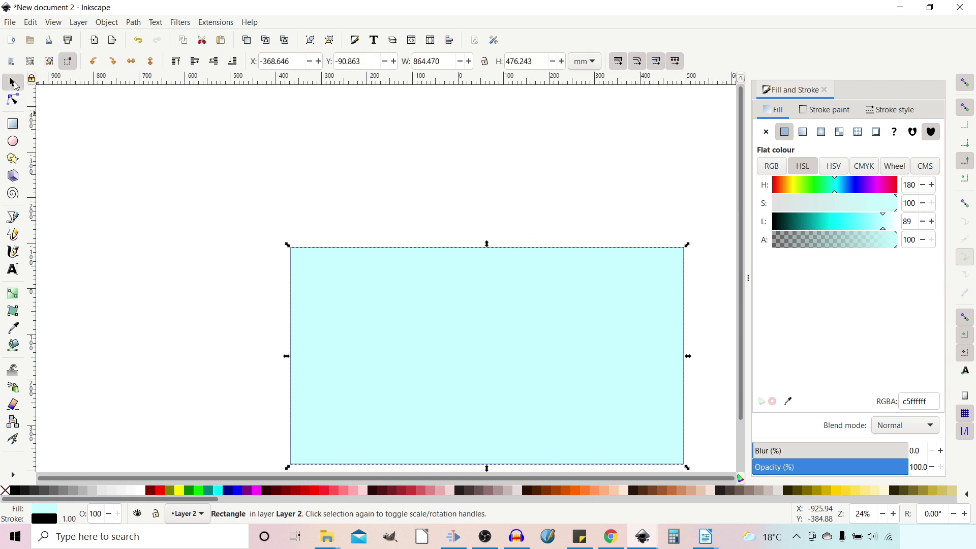
click(232, 61)
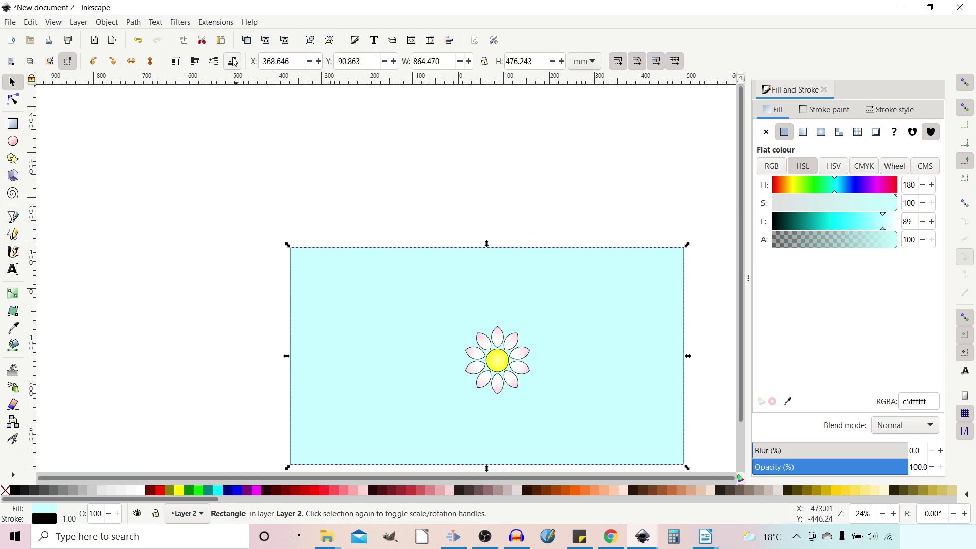
scroll(652, 305, down, 4)
scroll(651, 305, right, 5)
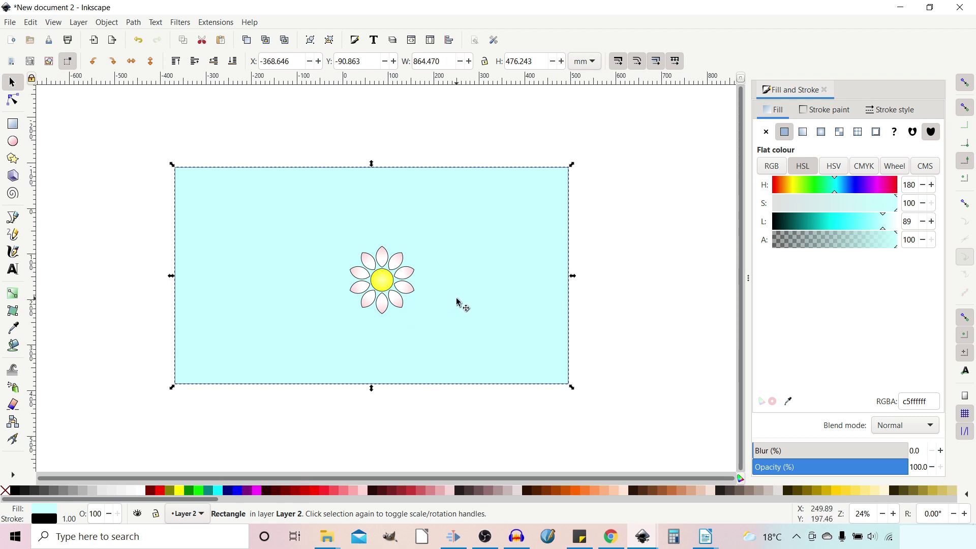
key(plus)
key(plus)
key(plus)
key(plus)
key(plus)
key(plus)
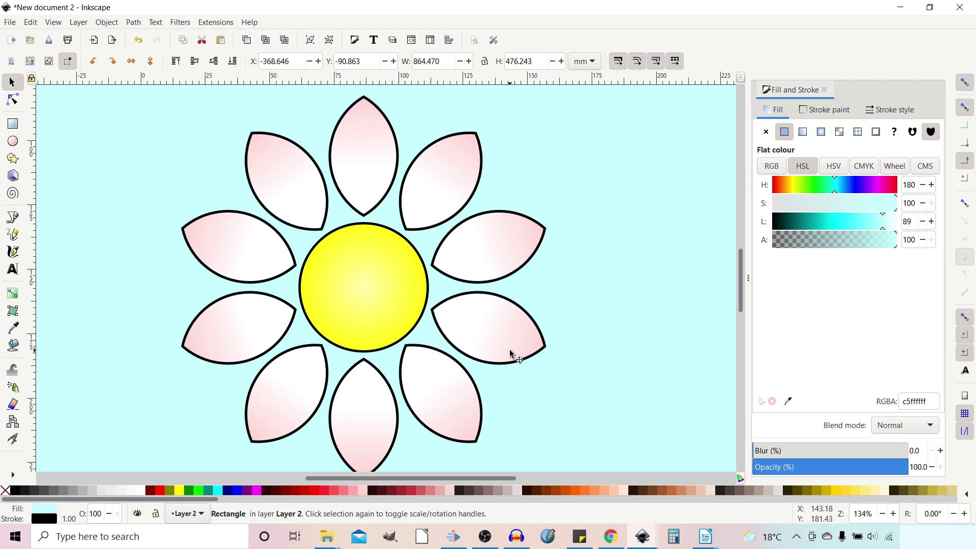
key(minus)
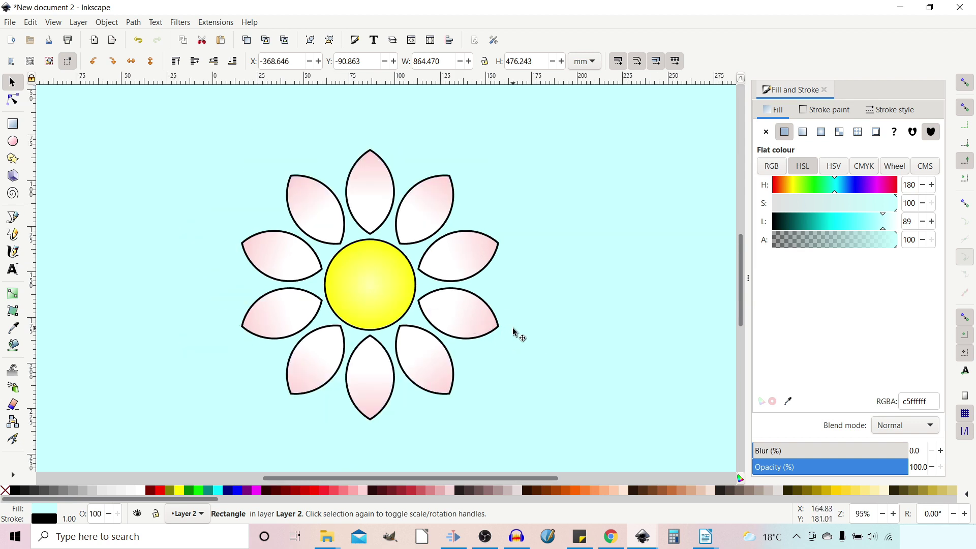
scroll(601, 388, left, 1)
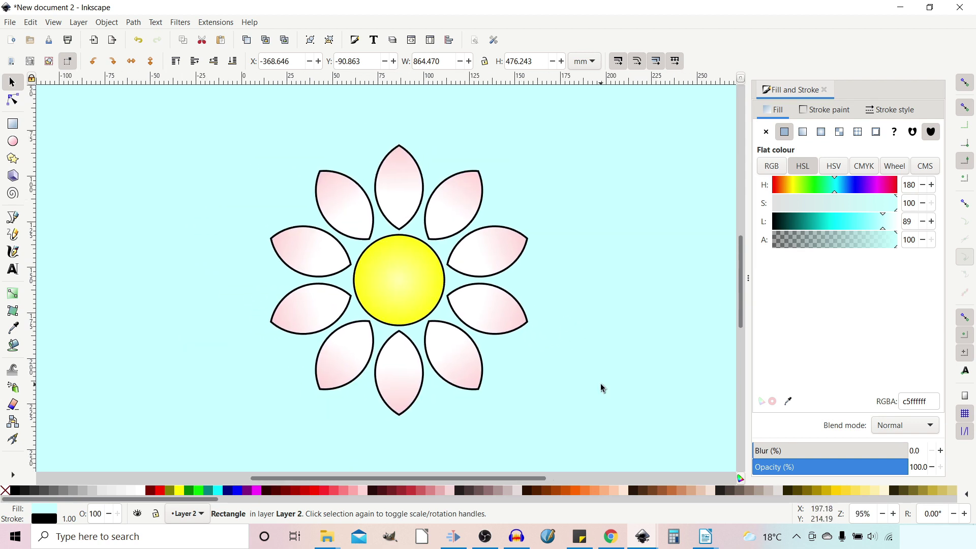